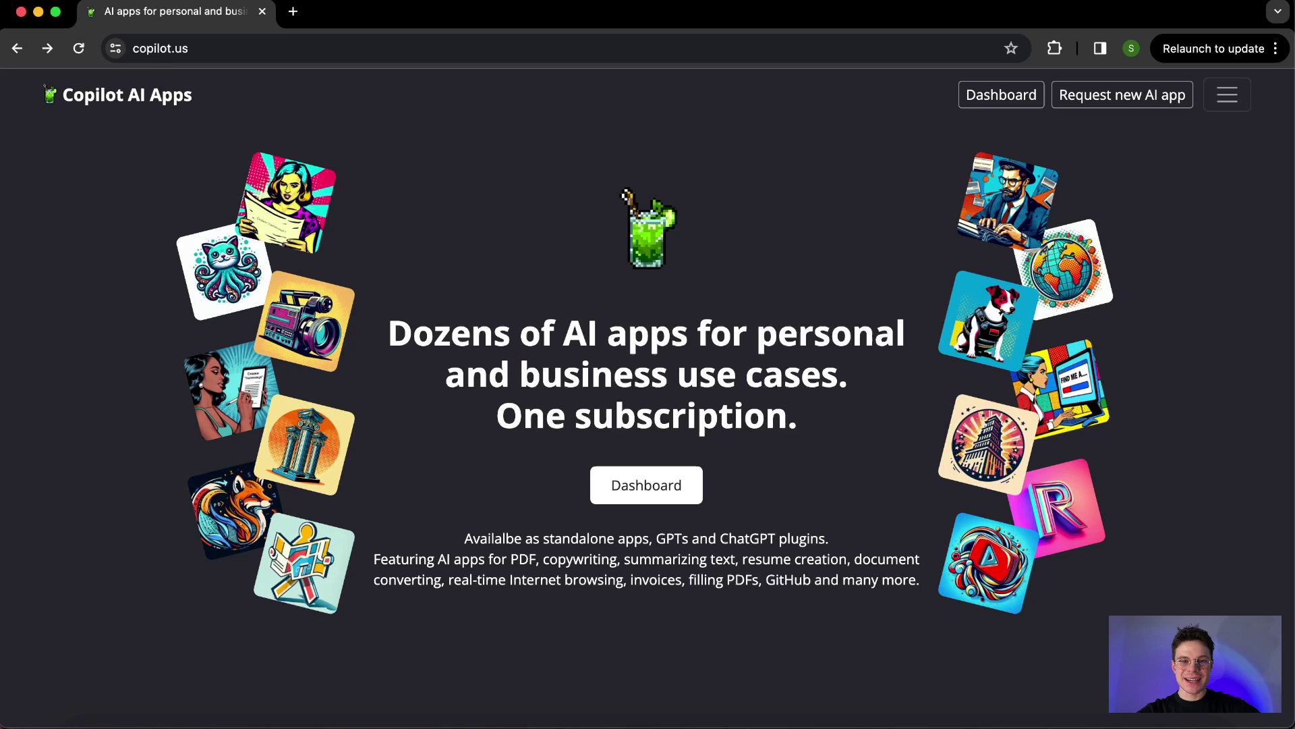
Go to the Dashboard and scroll down to the Images apps such as Swap Face AI
{"action": "left_click", "coordinate": [635, 491]}
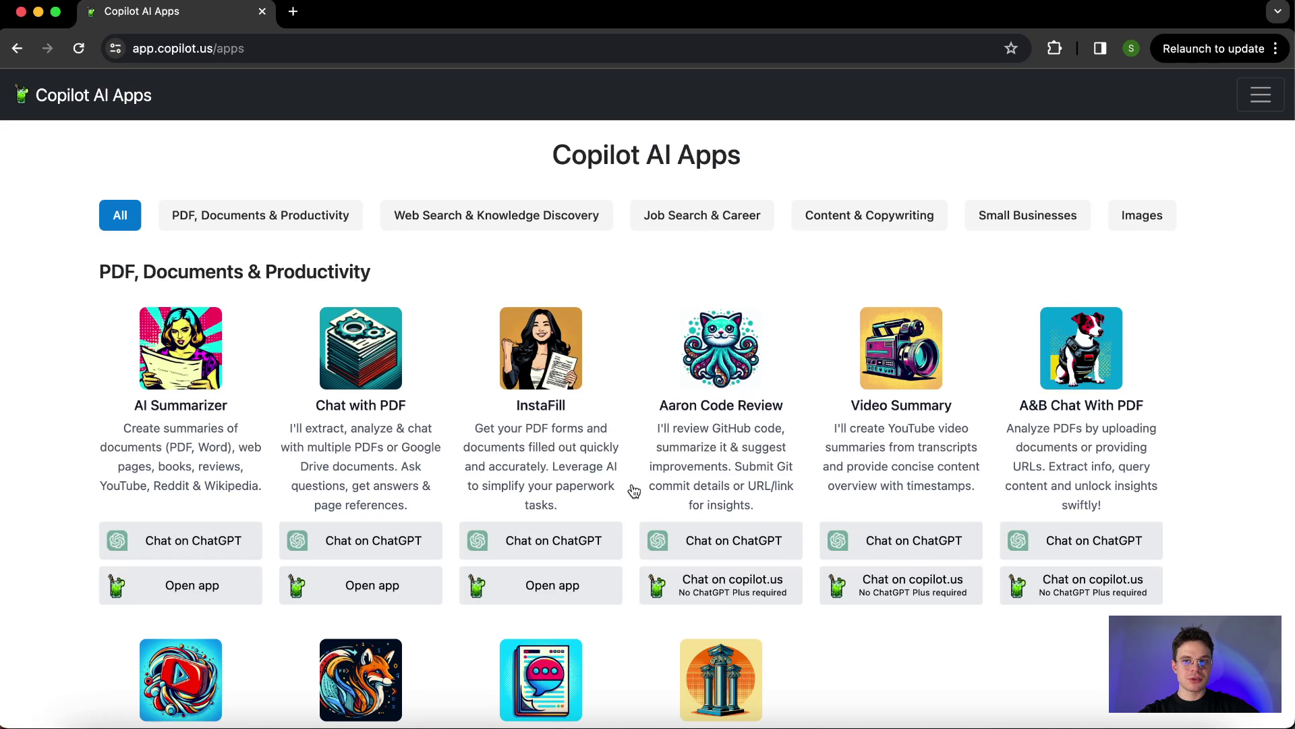
{"action": "scroll", "coordinate": [635, 490], "scroll_direction": "down", "scroll_amount": 8}
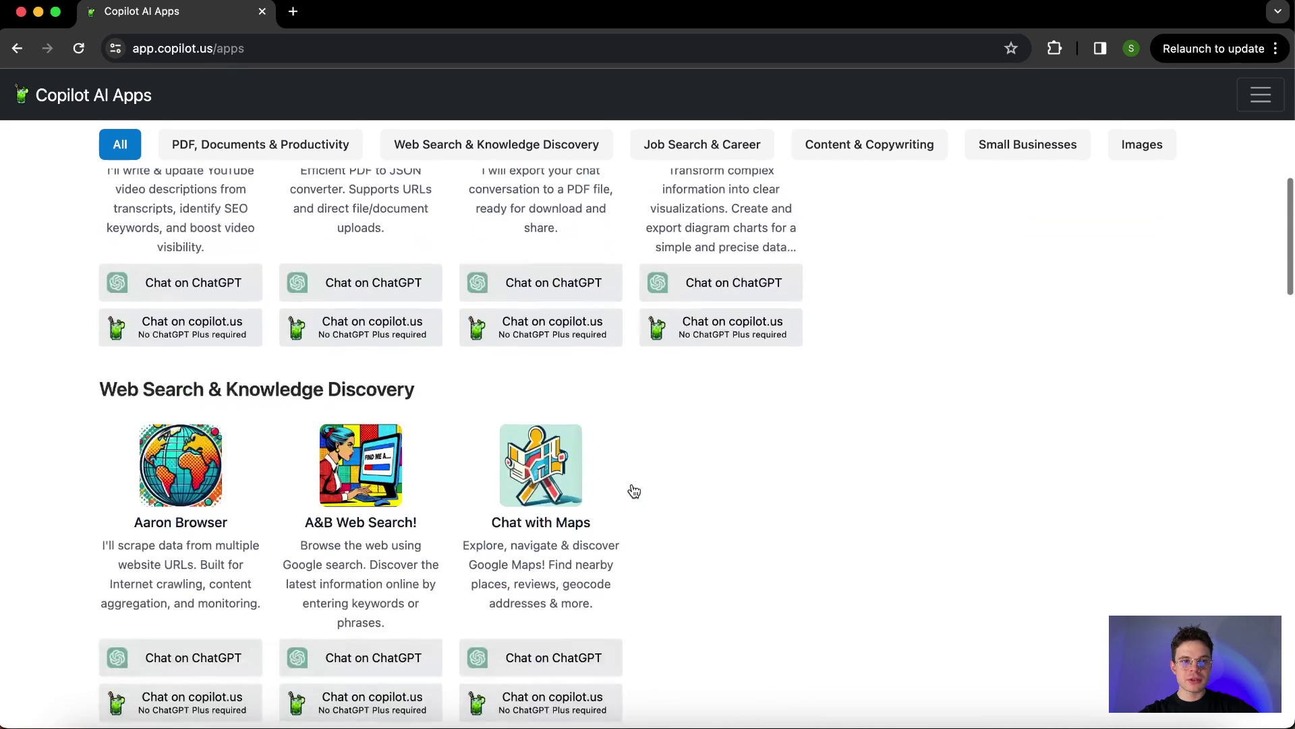
{"action": "scroll", "coordinate": [634, 491], "scroll_direction": "down", "scroll_amount": 4}
{"action": "scroll", "coordinate": [634, 490], "scroll_direction": "down", "scroll_amount": 3}
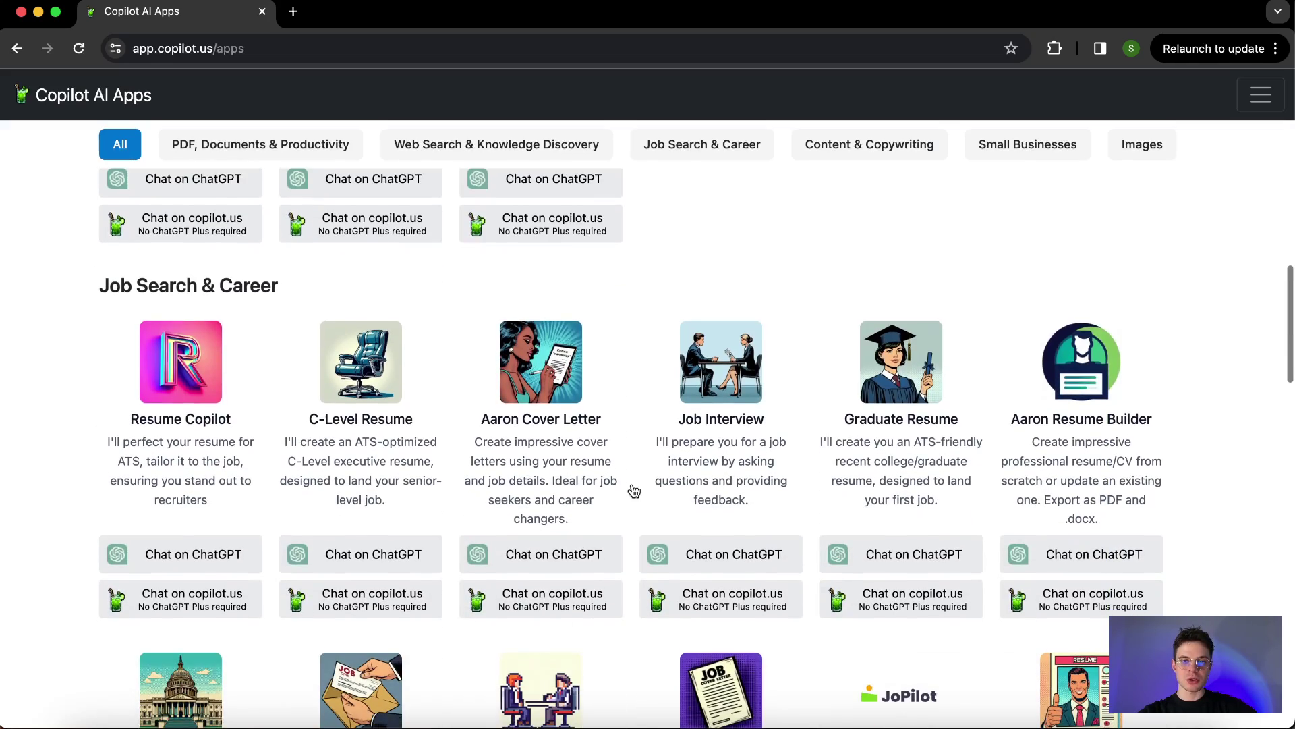
{"action": "scroll", "coordinate": [634, 490], "scroll_direction": "down", "scroll_amount": 13}
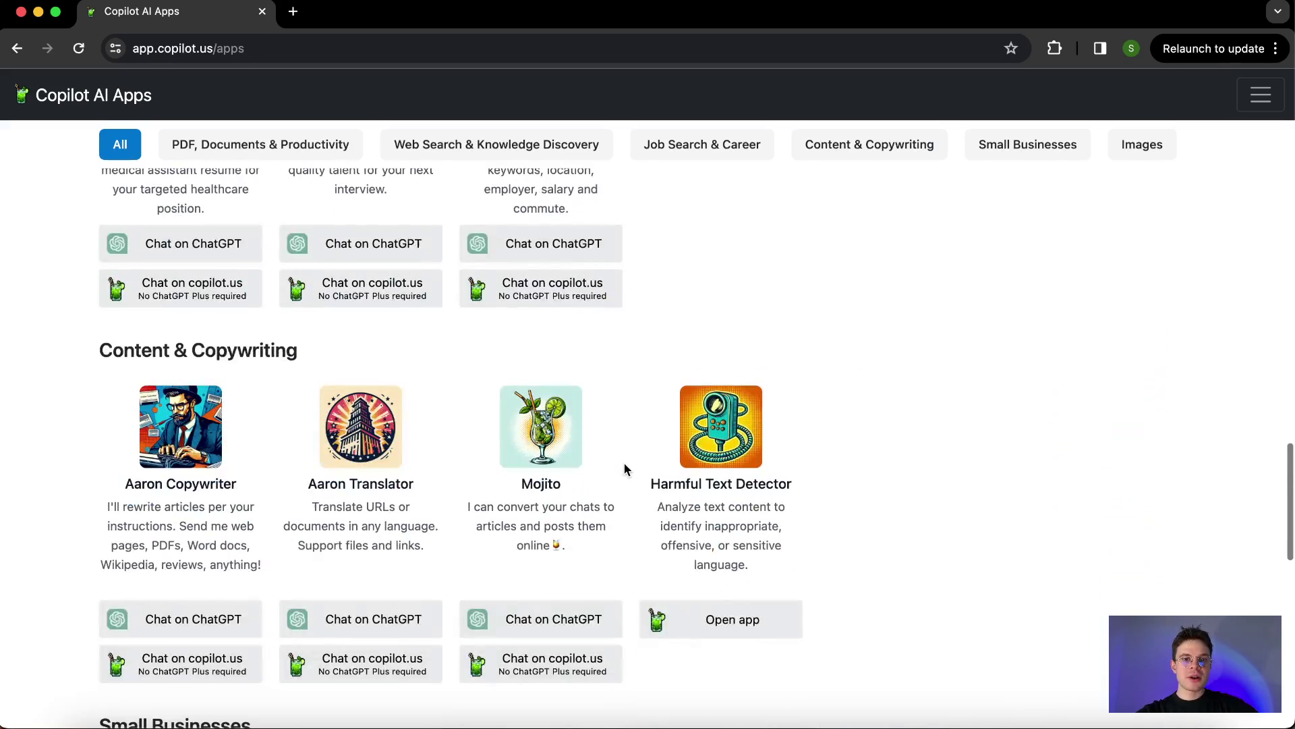
{"action": "scroll", "coordinate": [625, 465], "scroll_direction": "down", "scroll_amount": 2}
{"action": "scroll", "coordinate": [624, 464], "scroll_direction": "down", "scroll_amount": 3}
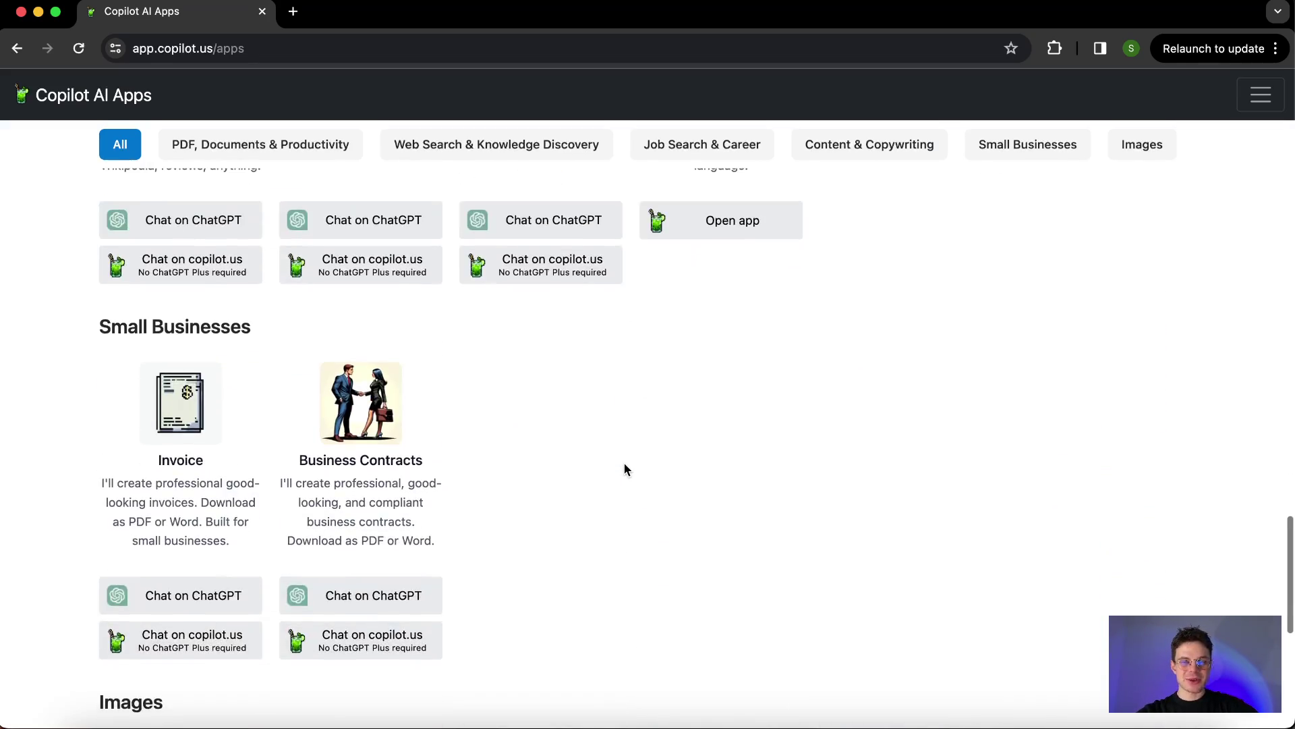
{"action": "scroll", "coordinate": [624, 464], "scroll_direction": "down", "scroll_amount": 3}
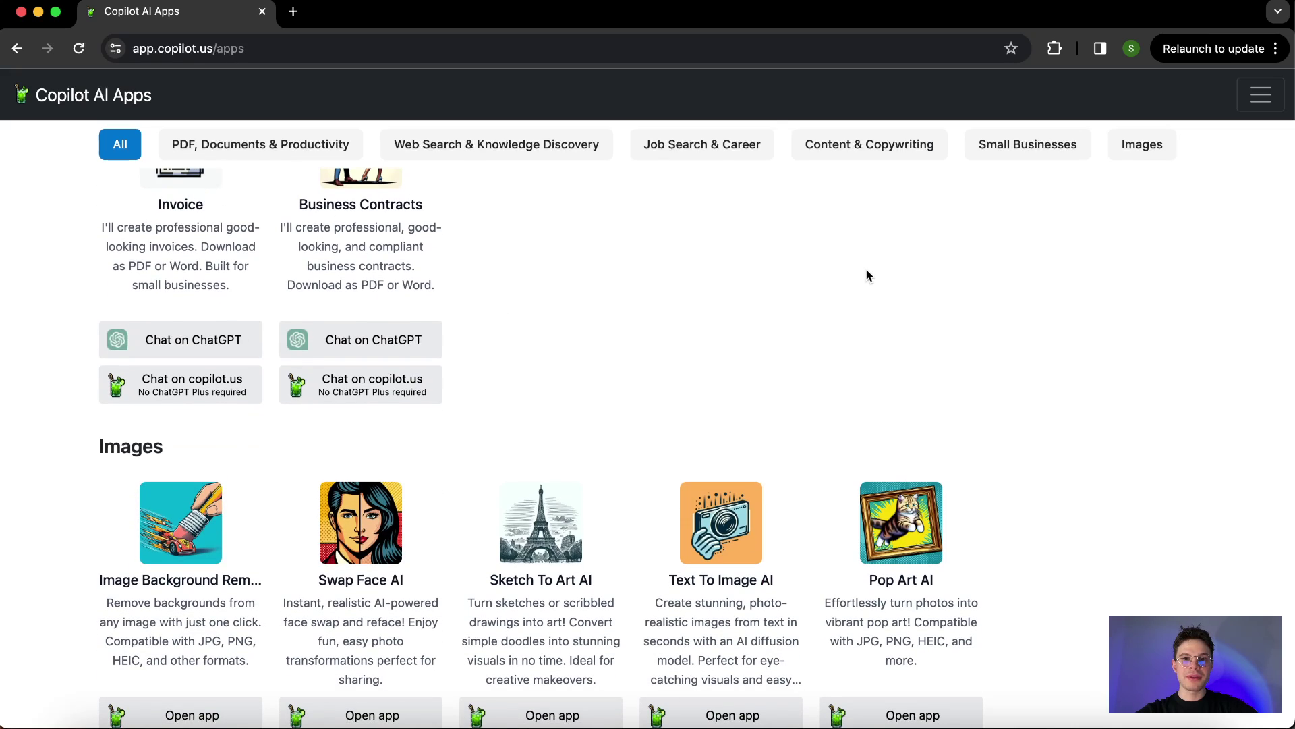
{"action": "scroll", "coordinate": [866, 275], "scroll_direction": "down", "scroll_amount": 3}
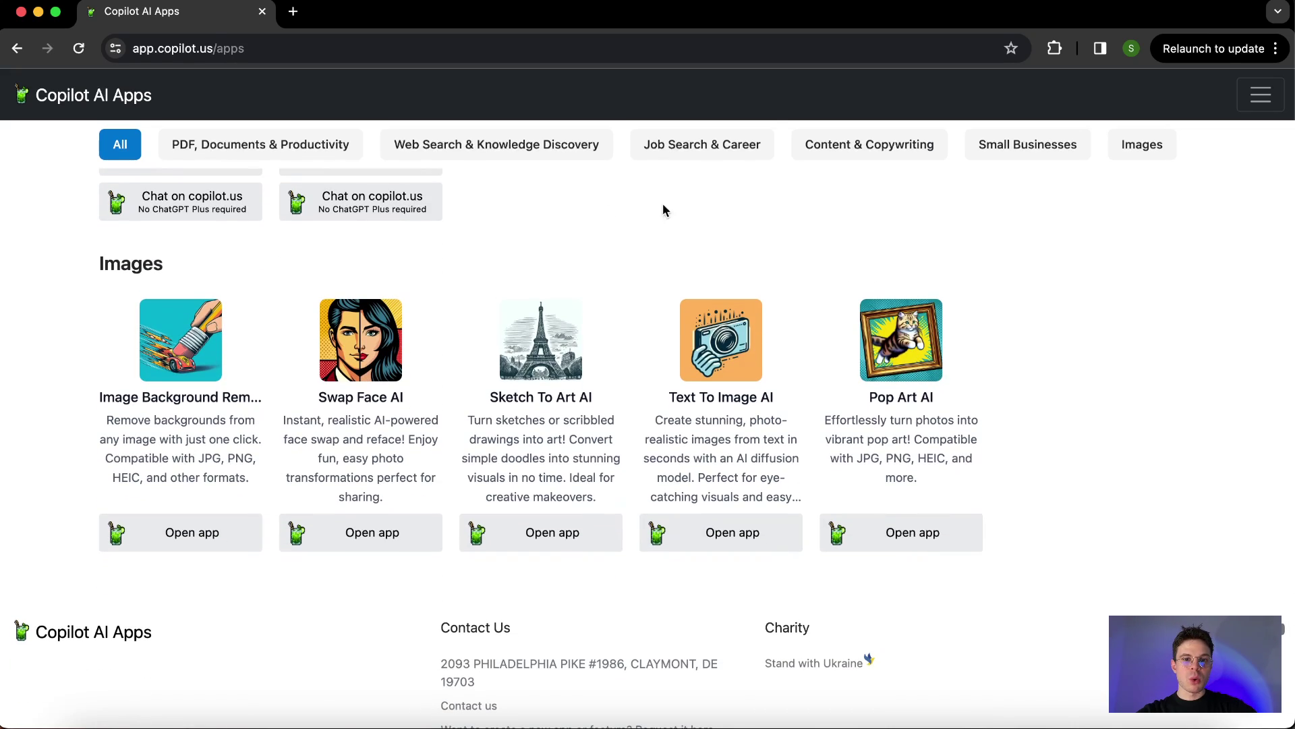
{"action": "scroll", "coordinate": [450, 282], "scroll_direction": "down", "scroll_amount": 1}
{"action": "scroll", "coordinate": [450, 282], "scroll_direction": "down", "scroll_amount": 1}
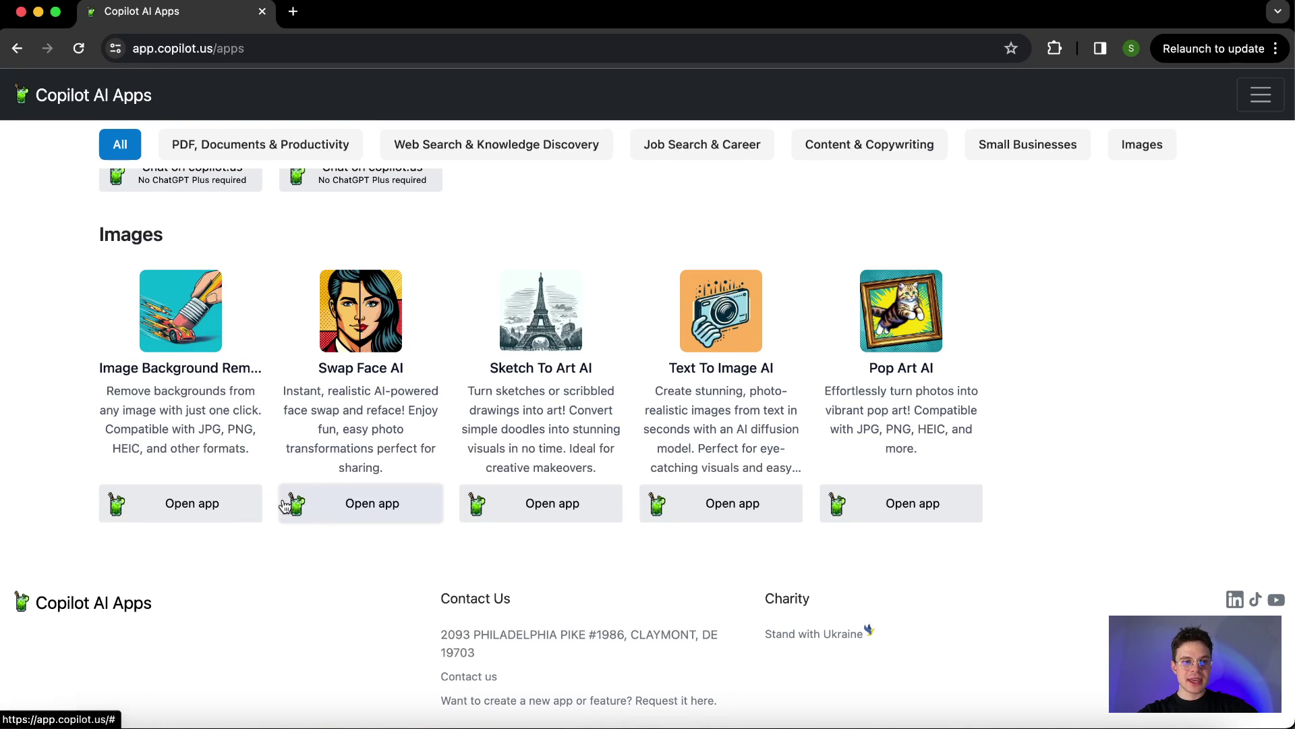
Launch Swap Face AI from the Images section to reach its base and target upload slots
{"action": "left_click", "coordinate": [308, 511]}
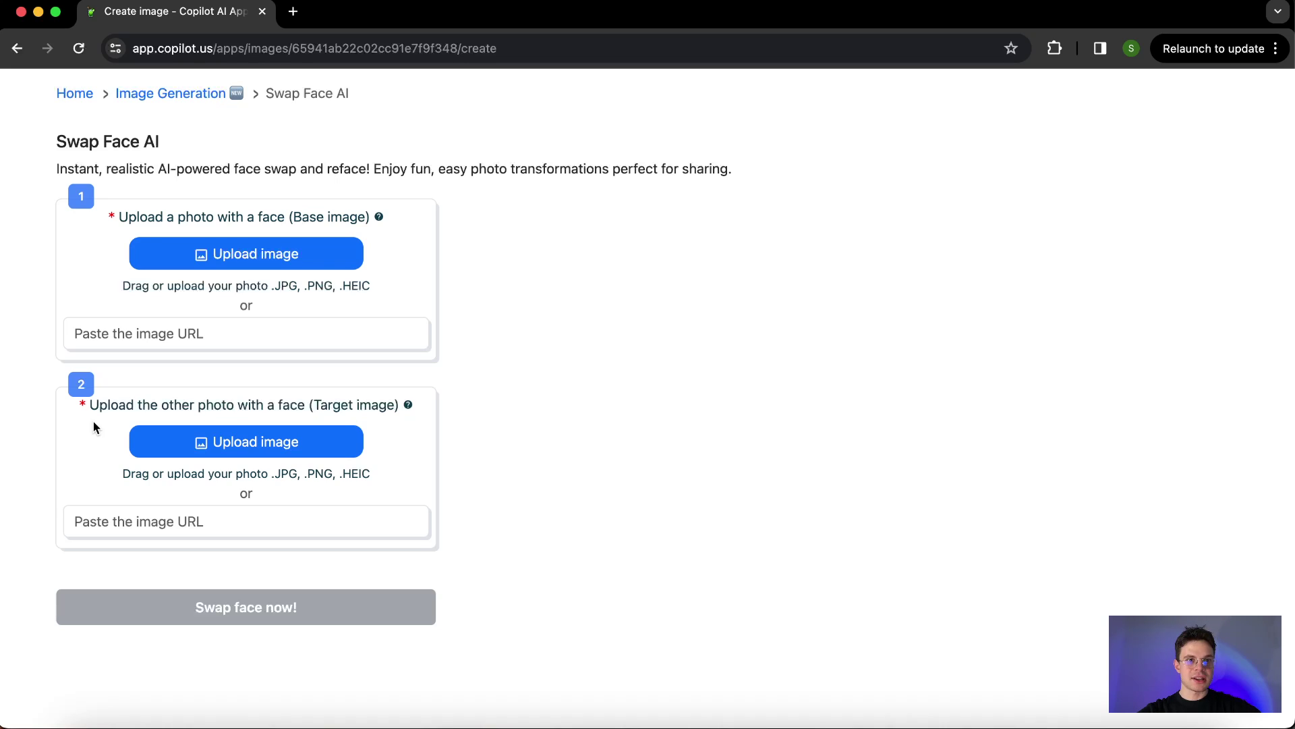
Upload the 14.22.08 screenshot as base image and the red-jacket 14.22.21 portrait as target
{"action": "left_click", "coordinate": [211, 266]}
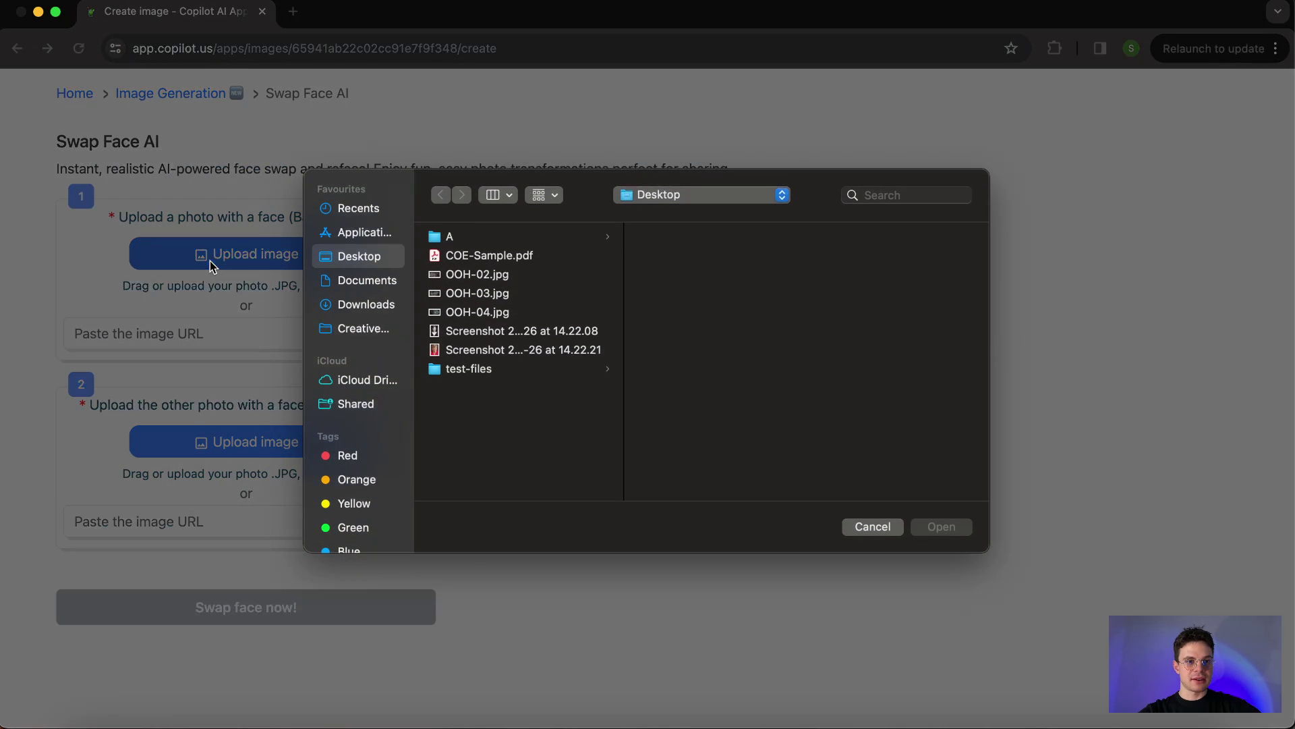
{"action": "left_click", "coordinate": [466, 336]}
{"action": "left_click", "coordinate": [942, 526]}
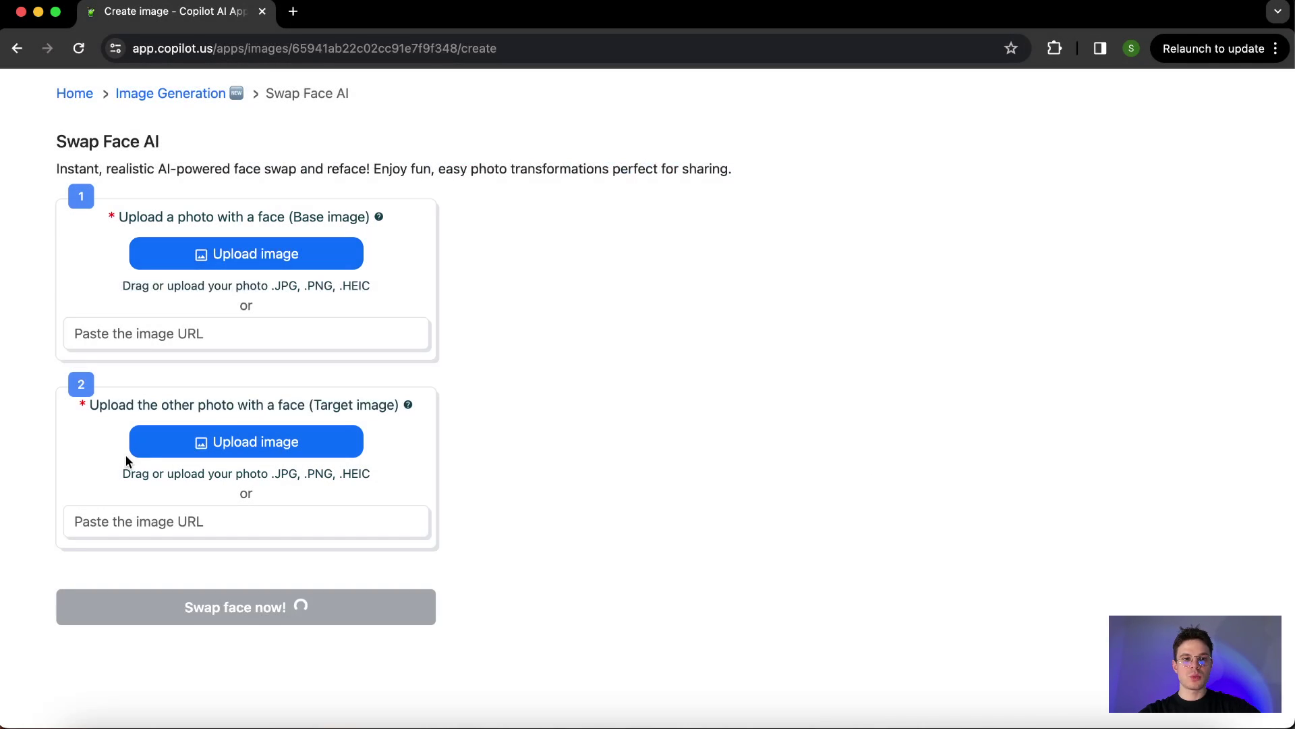
{"action": "left_click", "coordinate": [184, 454]}
{"action": "left_click", "coordinate": [472, 349]}
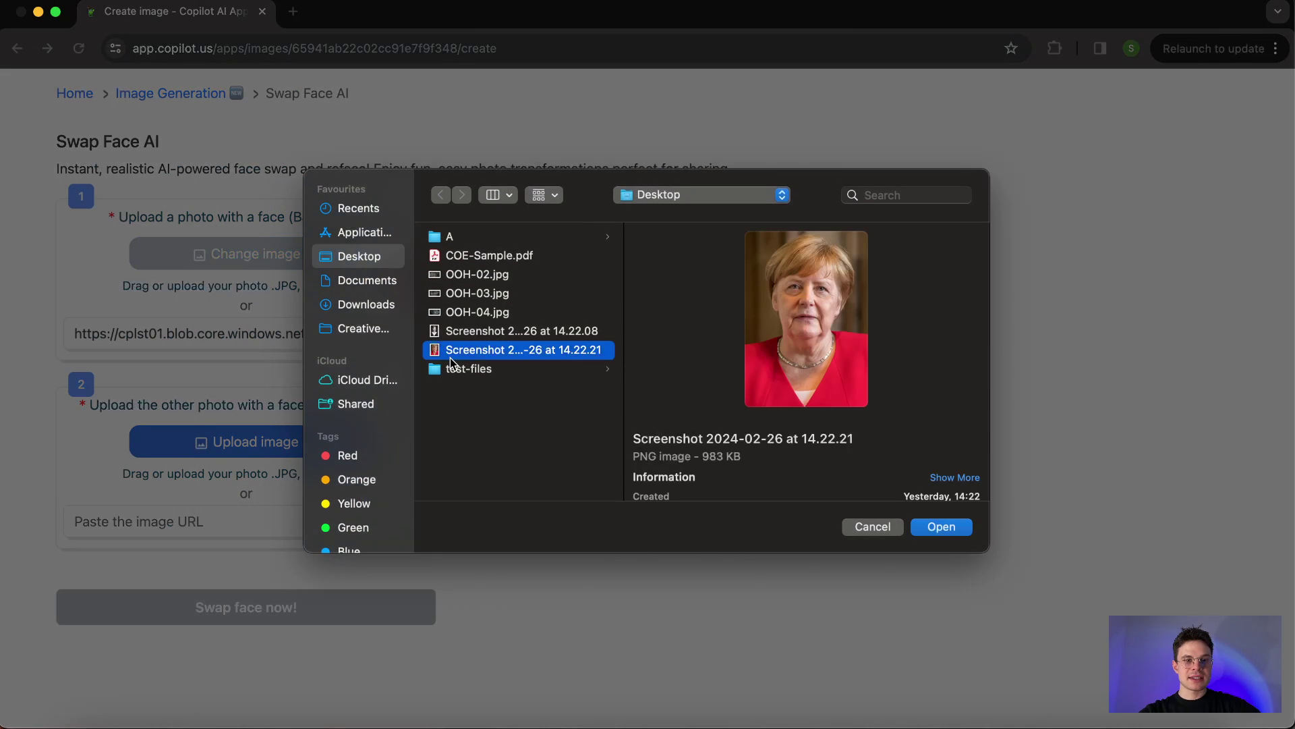
{"action": "left_click", "coordinate": [942, 526]}
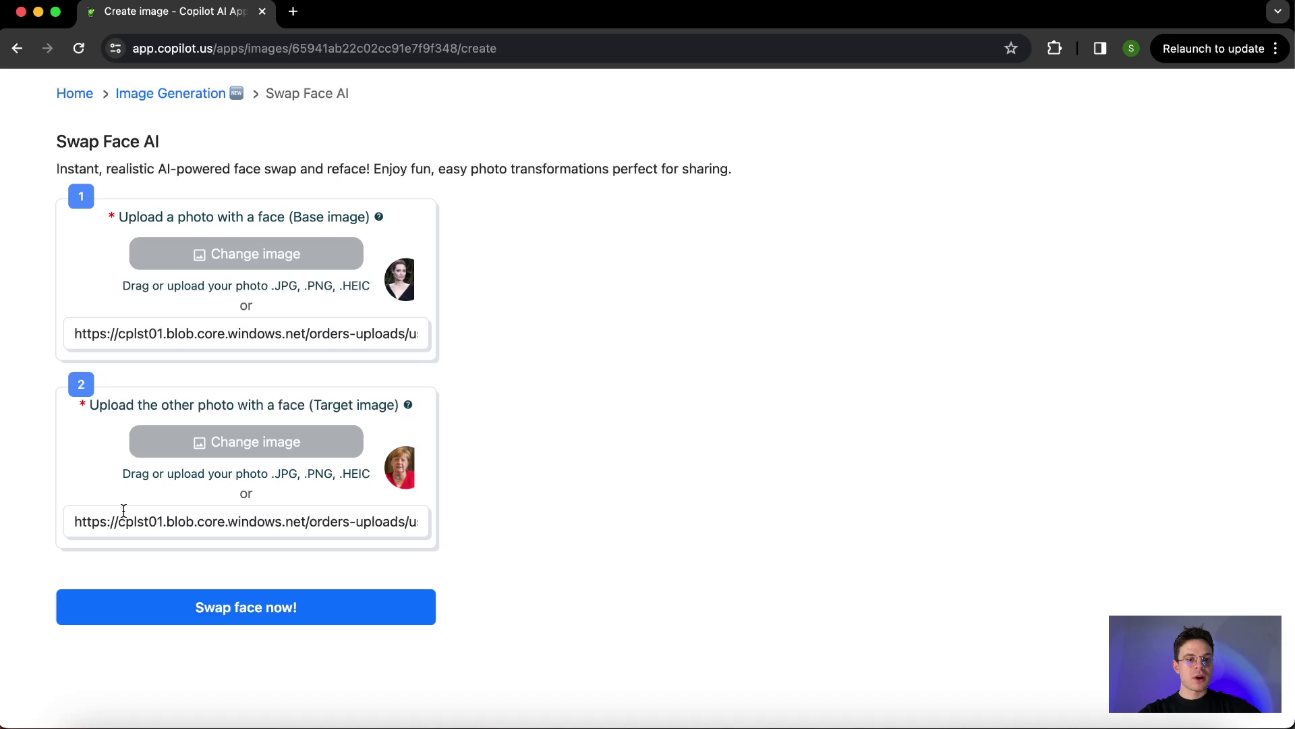
Run Swap face now! and wait for the face-swapped result image to appear
{"action": "left_click", "coordinate": [228, 611]}
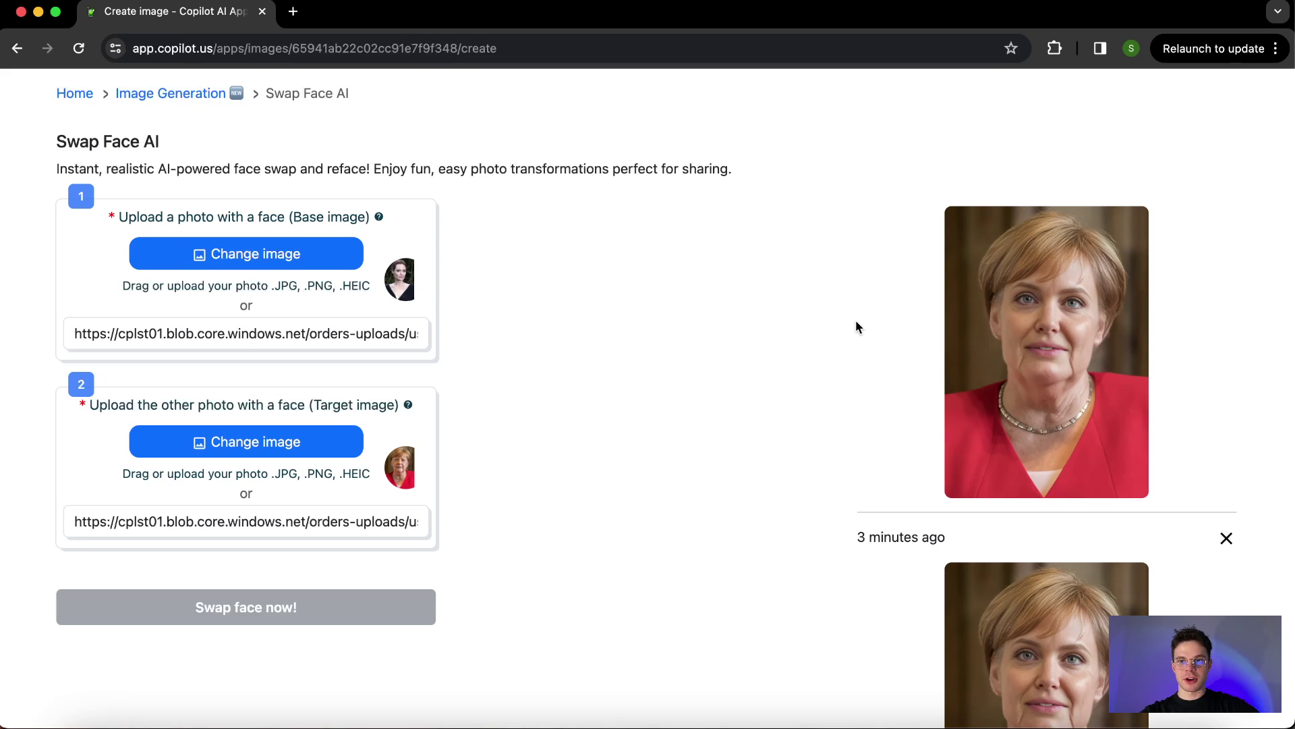
{"action": "mouse_move", "coordinate": [968, 423]}
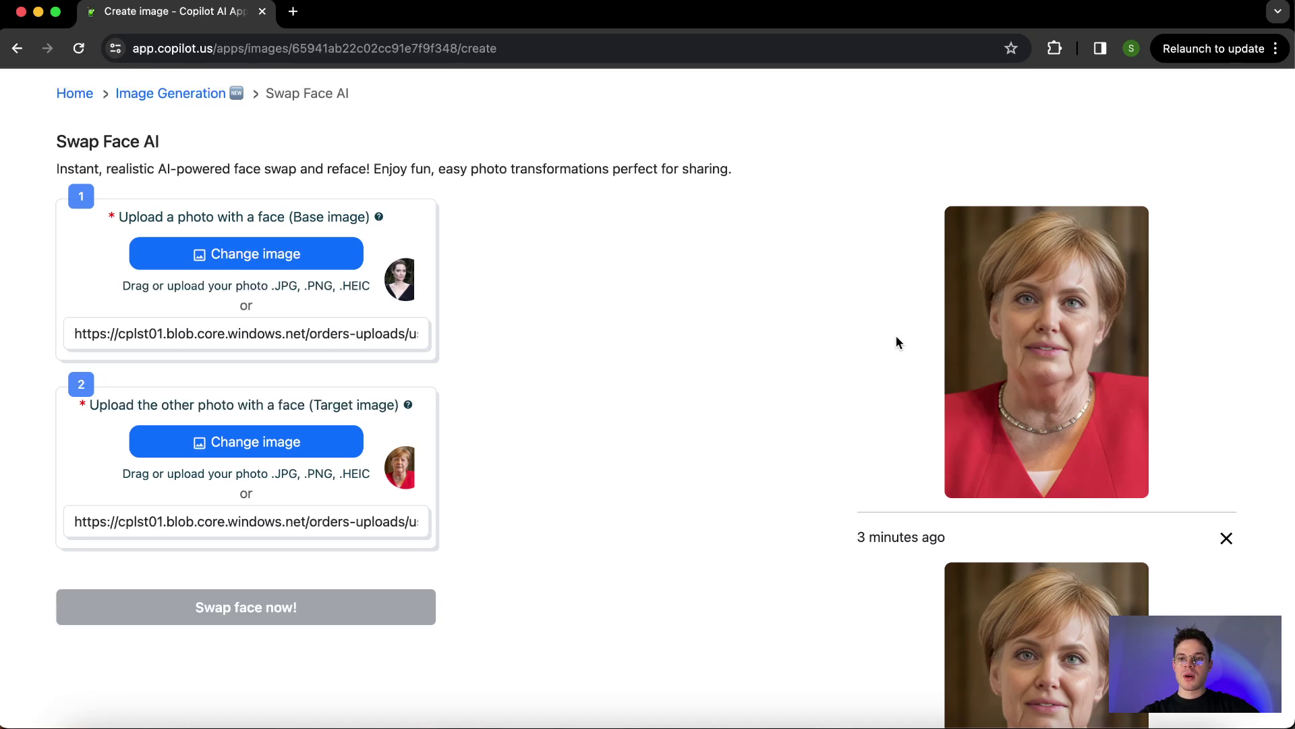
{"action": "mouse_move", "coordinate": [978, 356]}
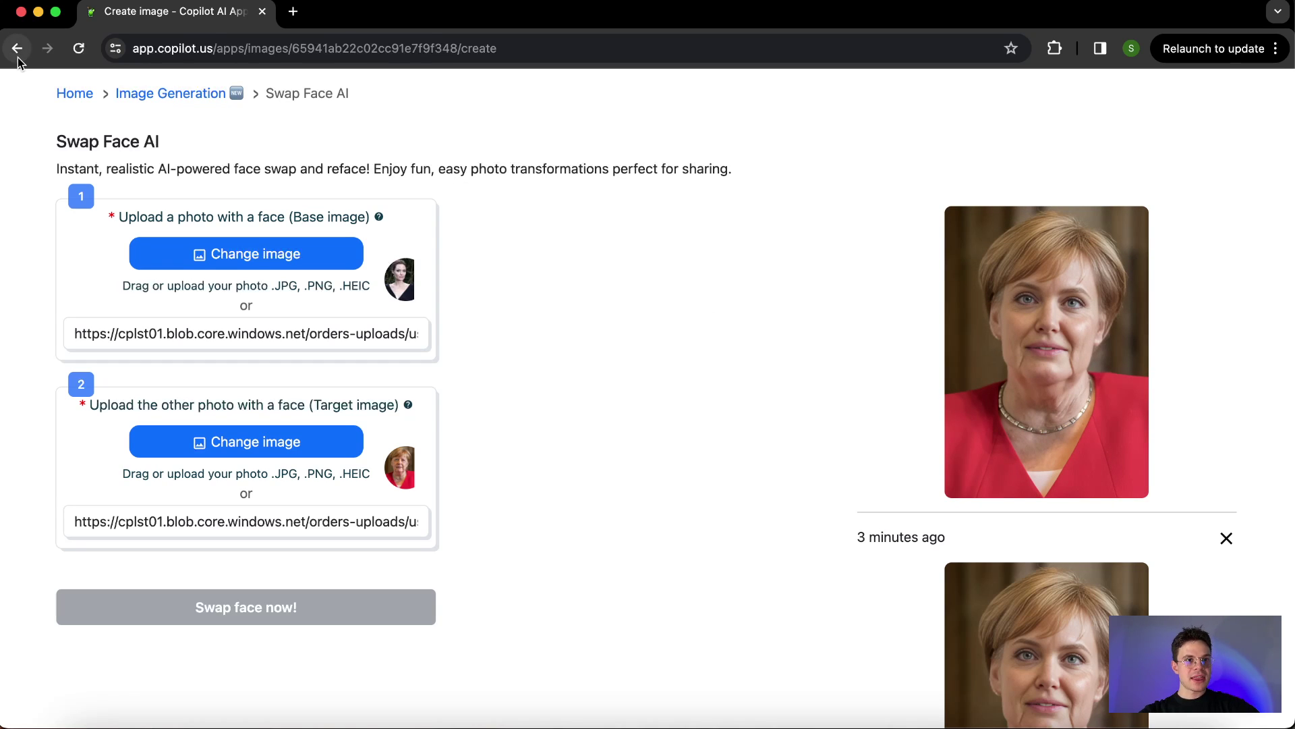
Reload the page, then upload the red-jacket 14.22.21 portrait as base and 14.22.08 as target
{"action": "left_click", "coordinate": [79, 49]}
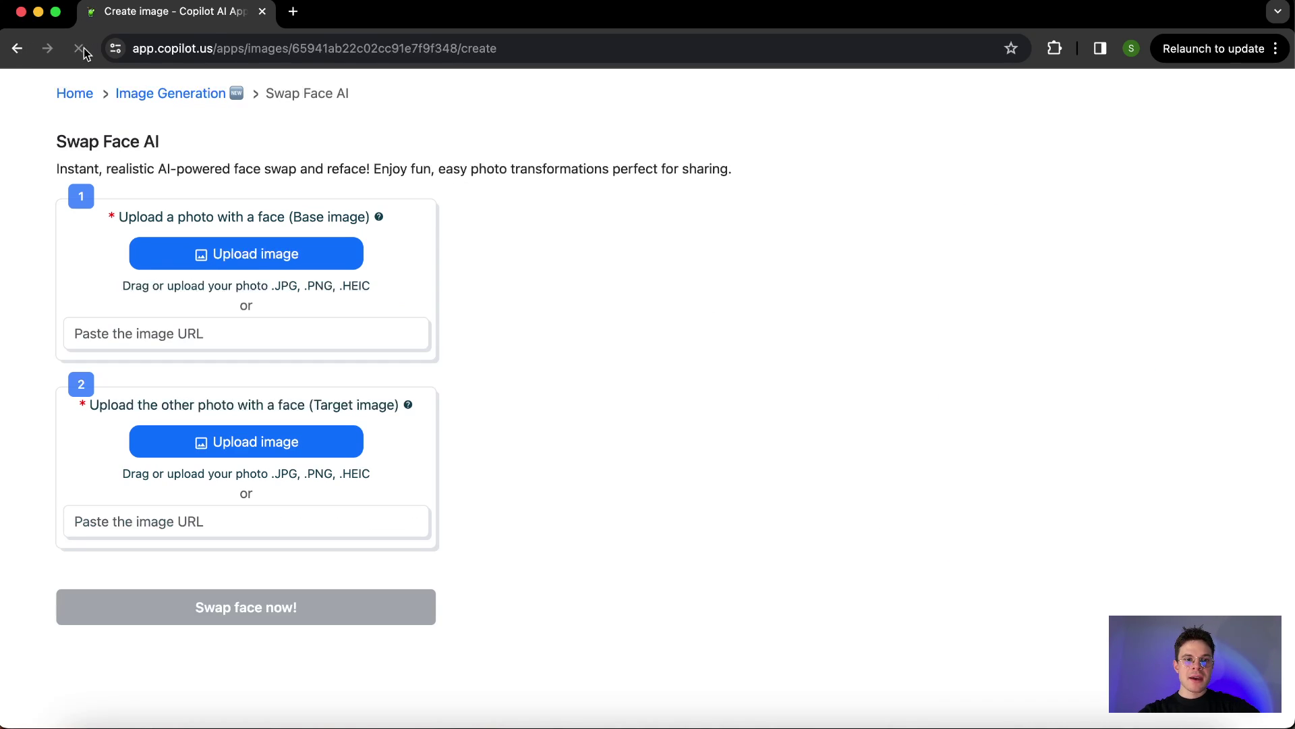
{"action": "left_click", "coordinate": [273, 261]}
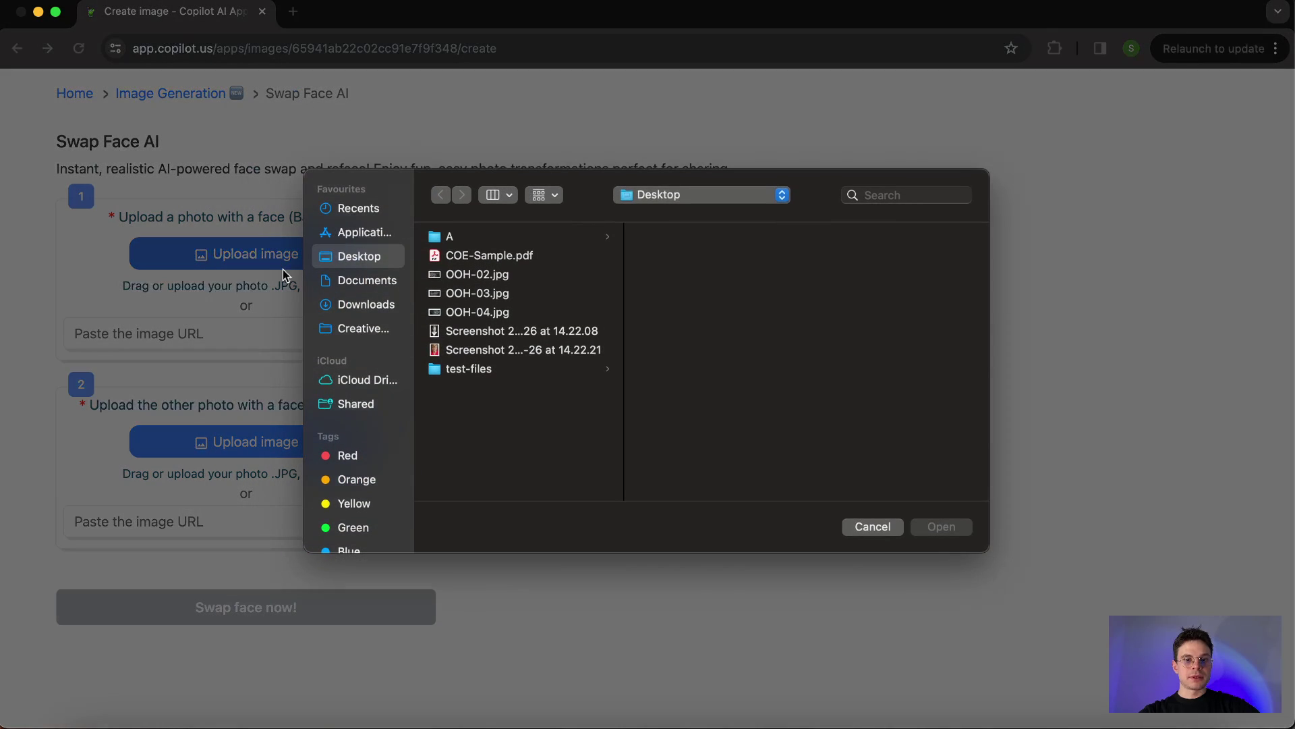
{"action": "left_click", "coordinate": [461, 350]}
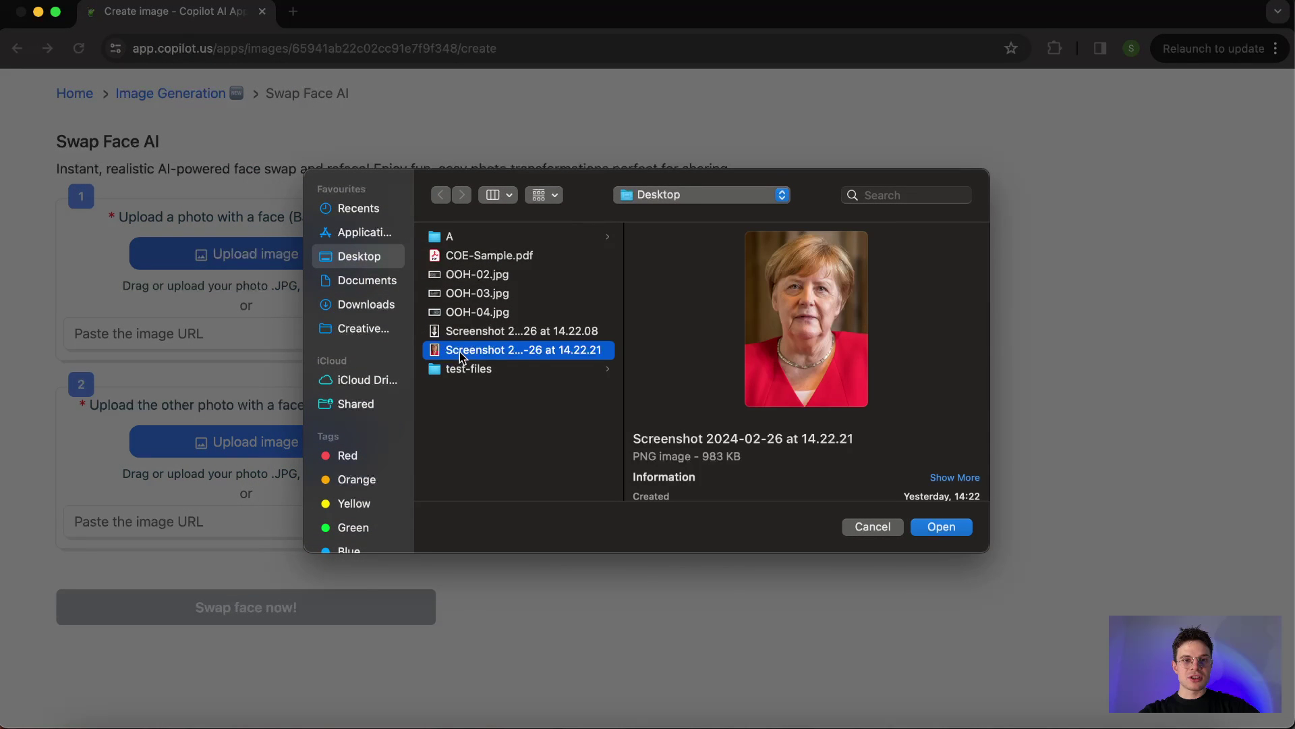
{"action": "left_click", "coordinate": [941, 526]}
{"action": "left_click", "coordinate": [244, 447]}
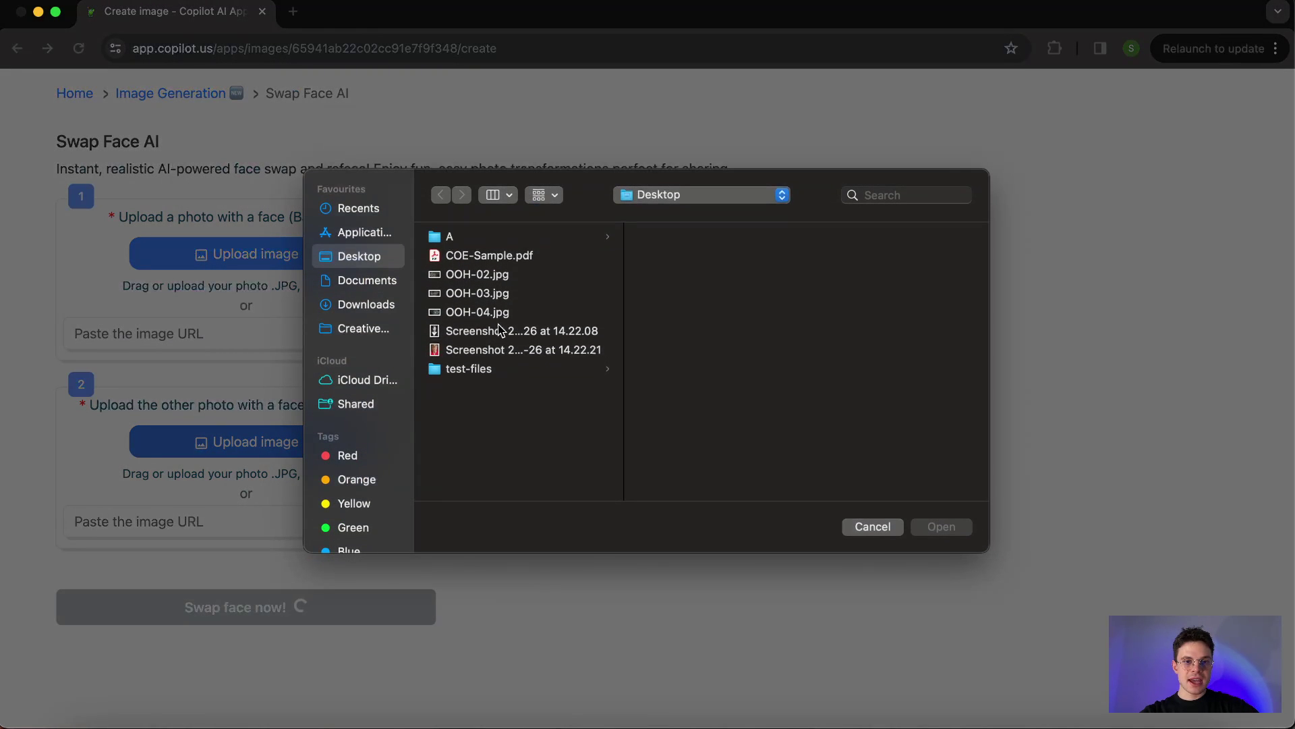
{"action": "left_click", "coordinate": [502, 317]}
{"action": "left_click", "coordinate": [940, 533]}
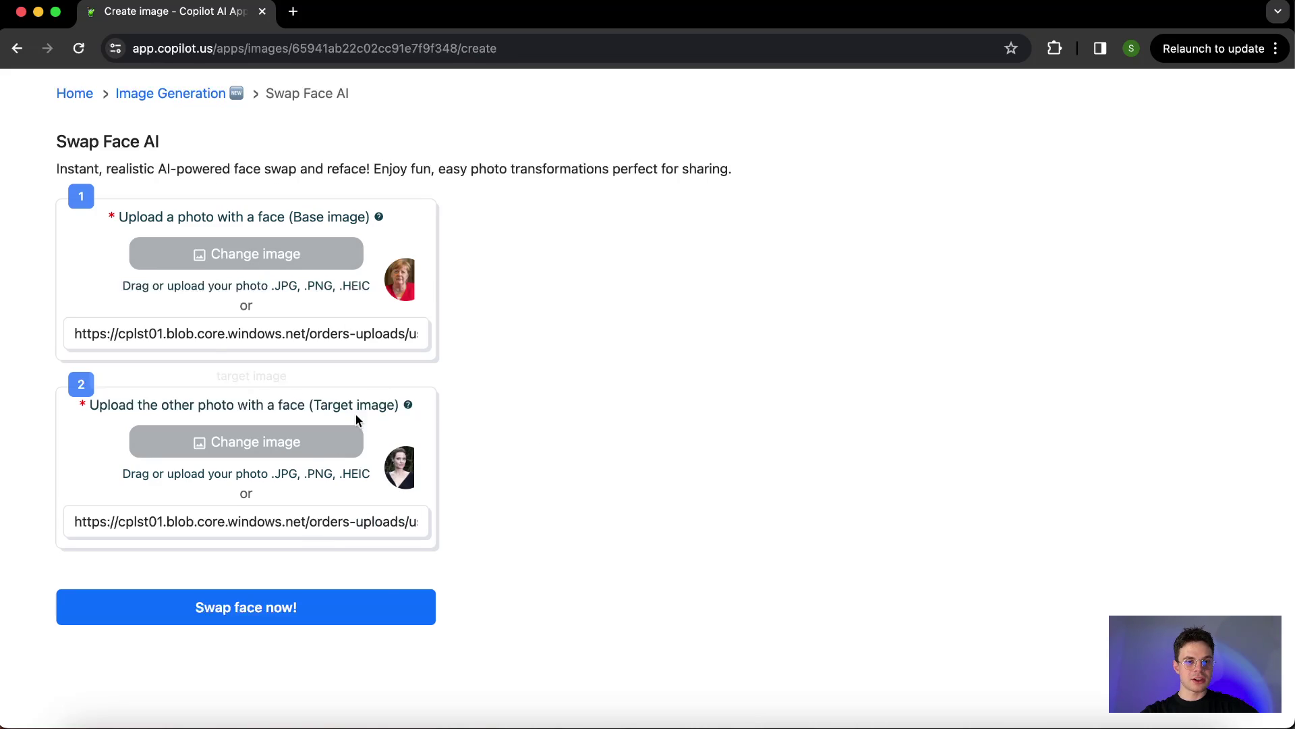
Generate the reversed face swap and check the new black-dress result above the first one
{"action": "left_click", "coordinate": [344, 618]}
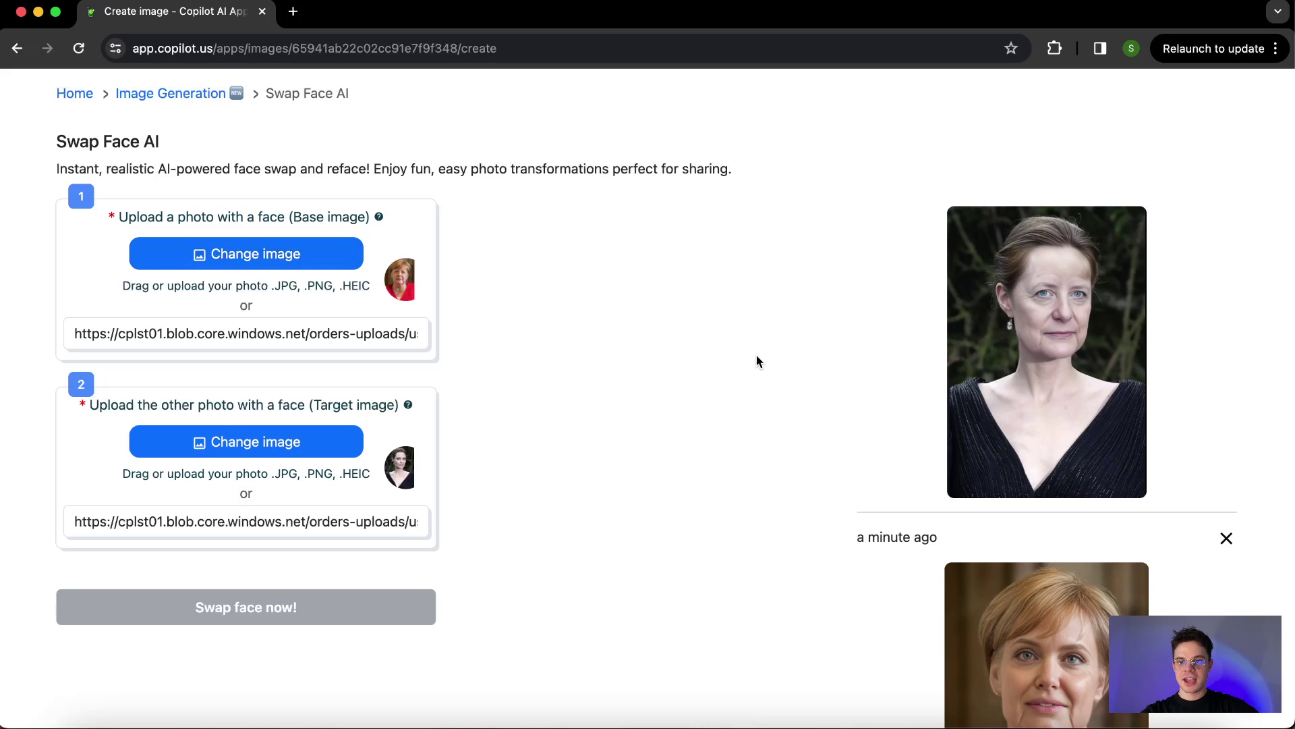
{"action": "scroll", "coordinate": [756, 355], "scroll_direction": "down", "scroll_amount": 3}
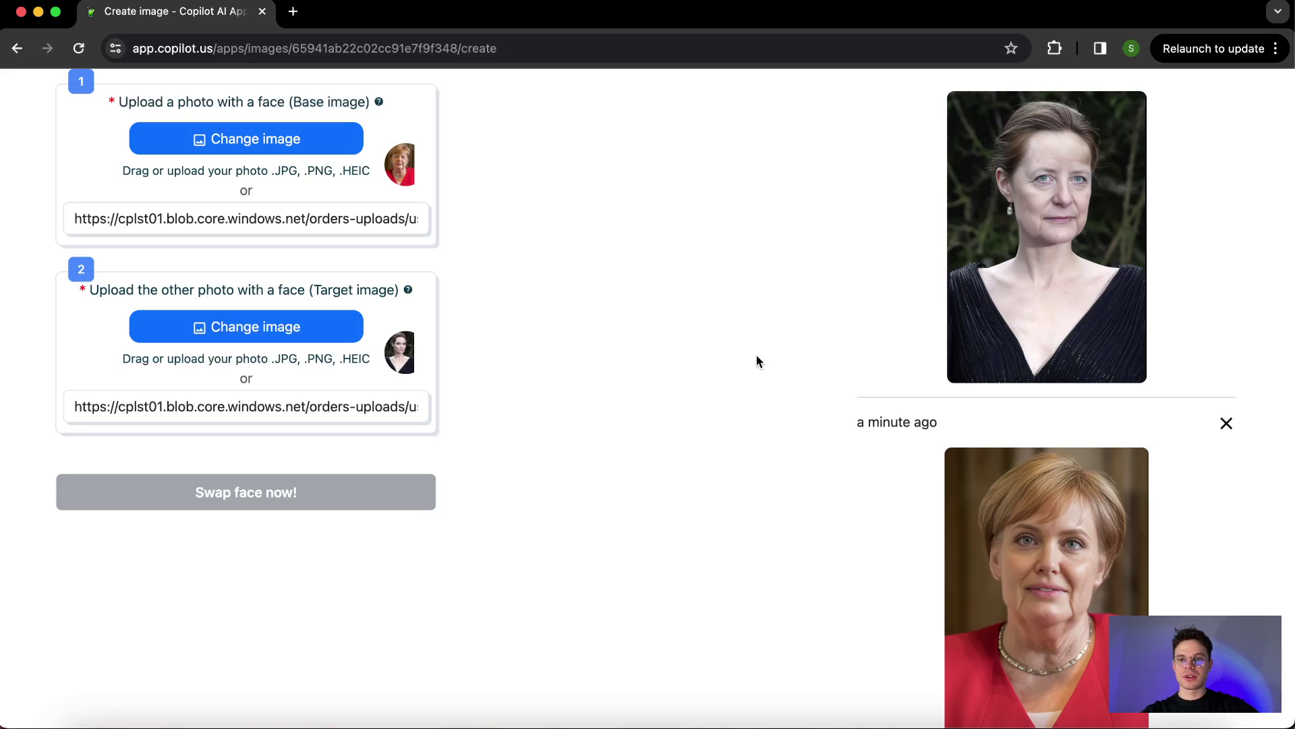
{"action": "scroll", "coordinate": [747, 347], "scroll_direction": "down", "scroll_amount": 1}
{"action": "scroll", "coordinate": [747, 347], "scroll_direction": "up", "scroll_amount": 3}
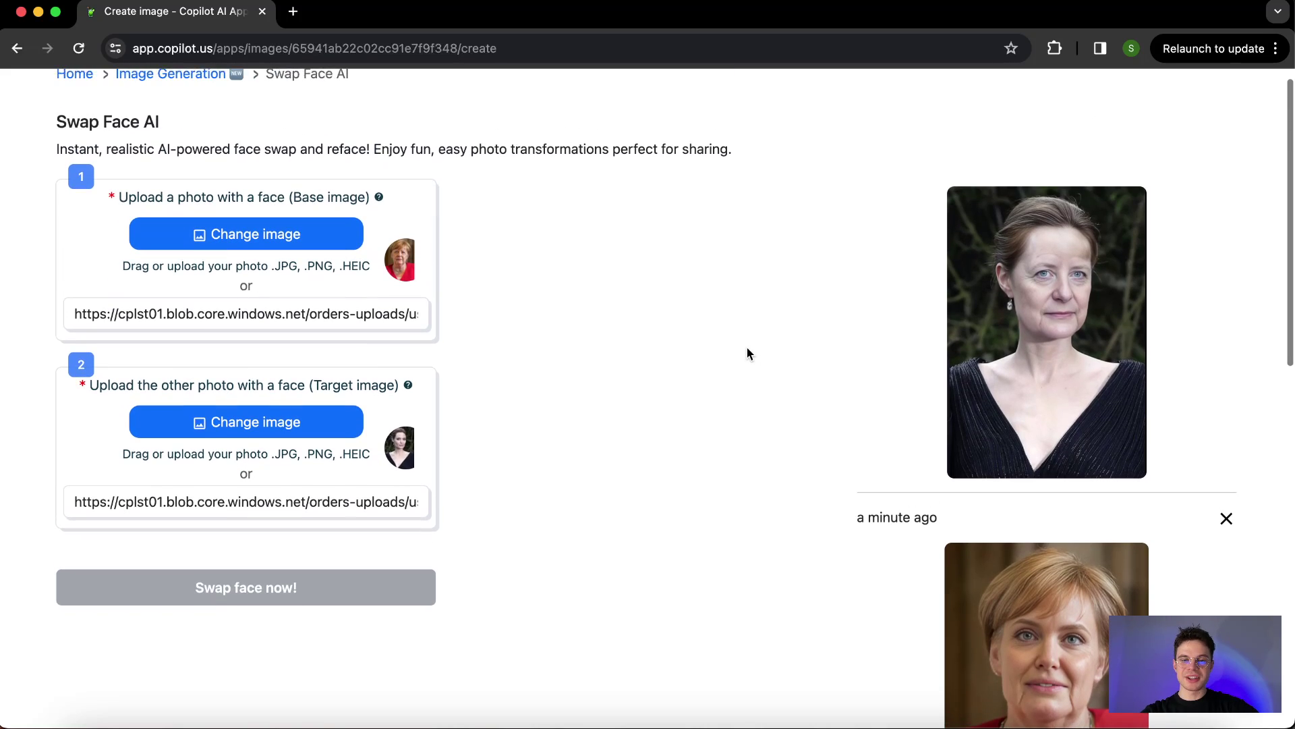